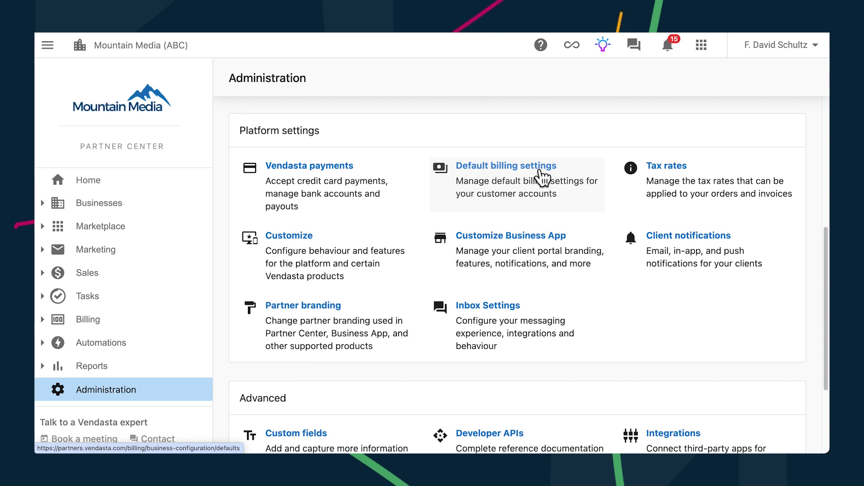
Review Development Market's default subscription billing, which is set to bill customers
{"action": "left_click", "coordinate": [543, 178]}
{"action": "left_click", "coordinate": [310, 191]}
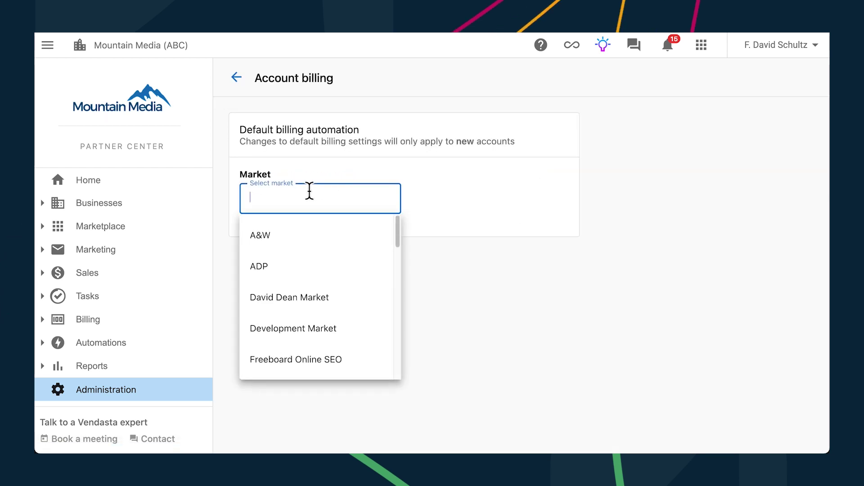
{"action": "left_click", "coordinate": [360, 328]}
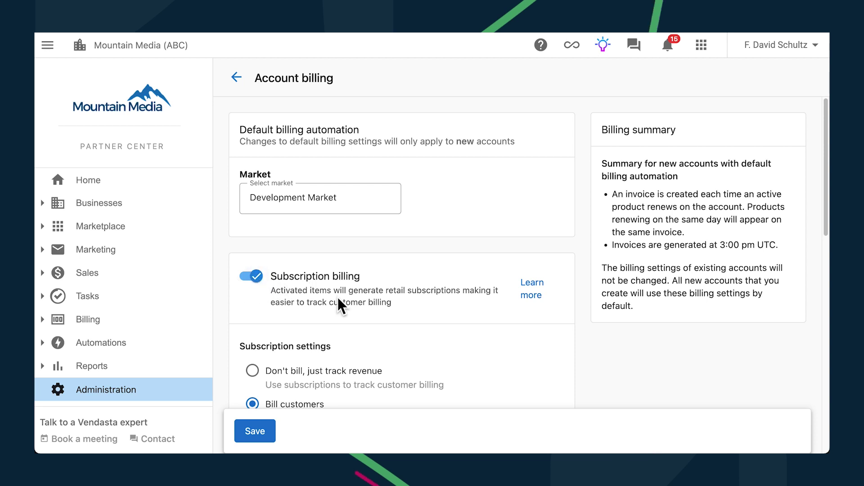
{"action": "scroll", "coordinate": [450, 364], "scroll_direction": "down", "scroll_amount": 1}
{"action": "scroll", "coordinate": [450, 363], "scroll_direction": "down", "scroll_amount": 3}
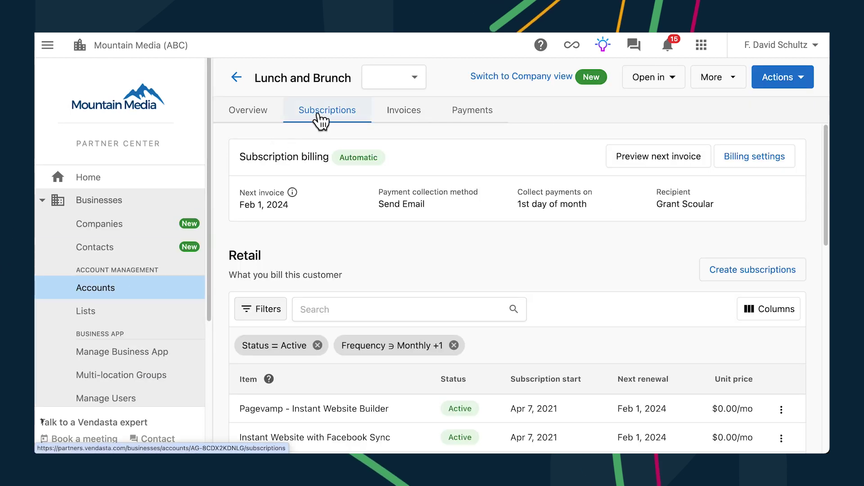
Set Lunch and Brunch billing to renew on the 15th with memo 'Thanks!' and save
{"action": "left_click", "coordinate": [765, 160]}
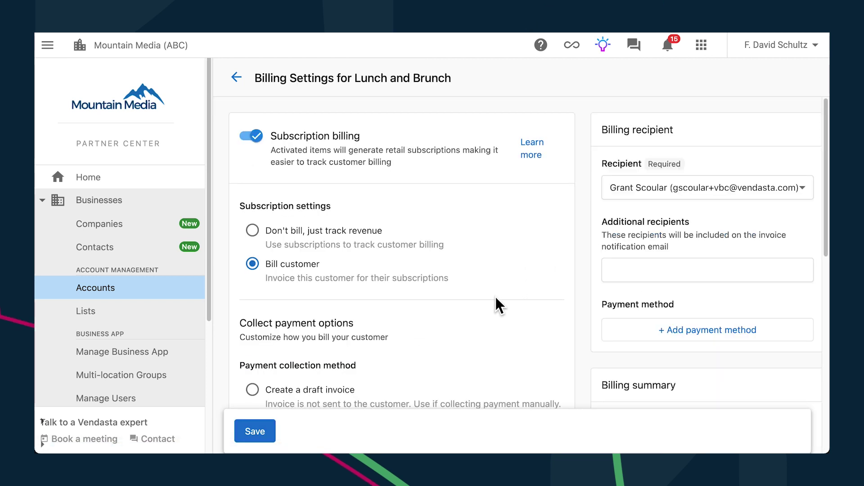
{"action": "scroll", "coordinate": [495, 295], "scroll_direction": "down", "scroll_amount": 1}
{"action": "scroll", "coordinate": [496, 276], "scroll_direction": "down", "scroll_amount": 3}
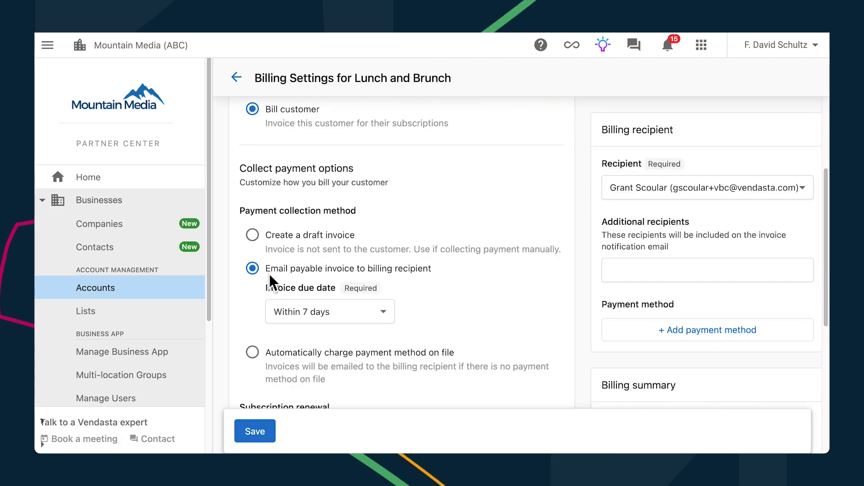
{"action": "scroll", "coordinate": [358, 312], "scroll_direction": "down", "scroll_amount": 1}
{"action": "scroll", "coordinate": [359, 310], "scroll_direction": "down", "scroll_amount": 3}
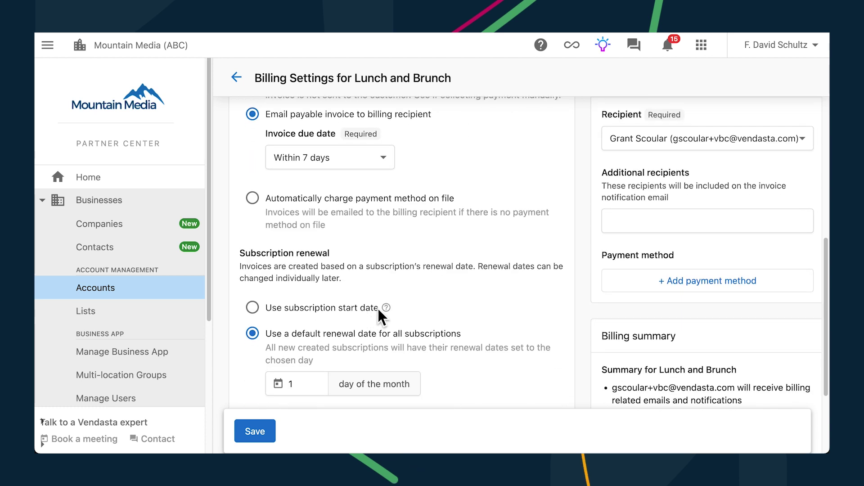
{"action": "left_click", "coordinate": [303, 385]}
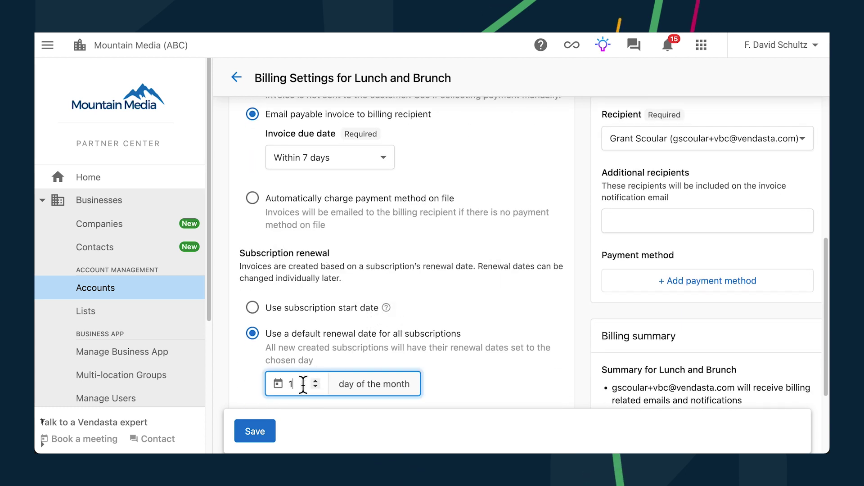
{"action": "type", "text": "5"}
{"action": "left_click", "coordinate": [525, 371]}
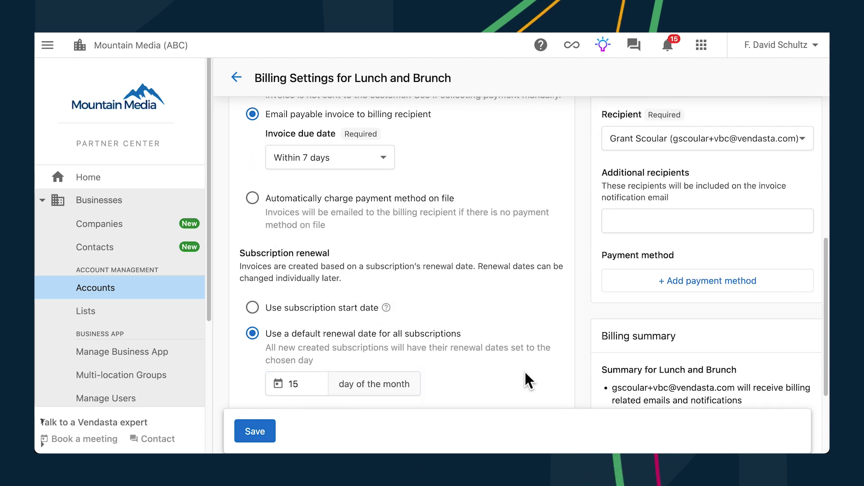
{"action": "scroll", "coordinate": [524, 372], "scroll_direction": "down", "scroll_amount": 3}
{"action": "left_click", "coordinate": [396, 339]}
{"action": "type", "text": "Thanks!"}
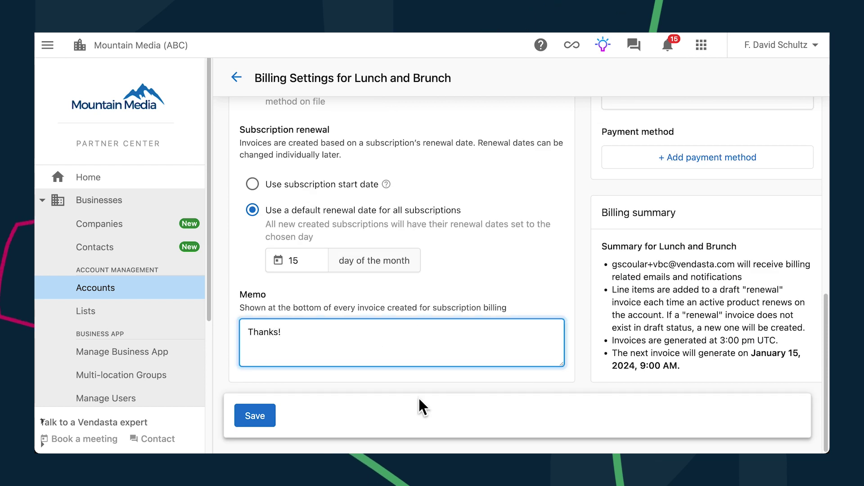
{"action": "left_click", "coordinate": [256, 416]}
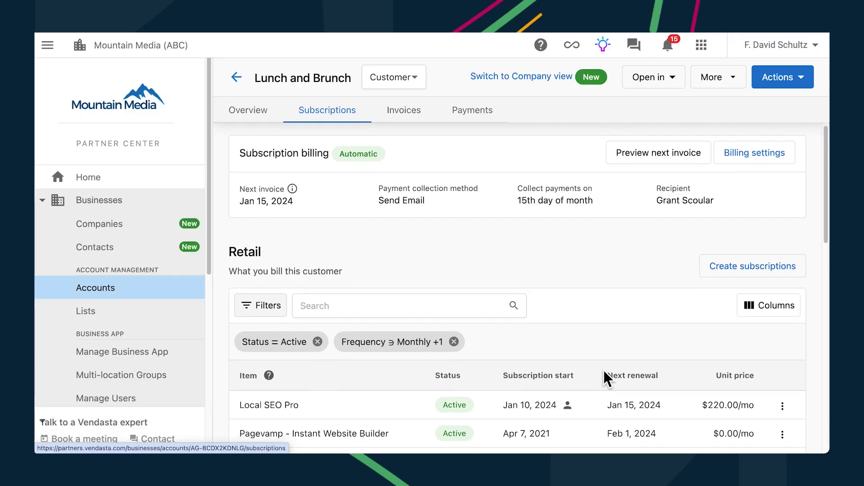
Lower the Local SEO Pro unit price from $220.00 to $20.00 and save
{"action": "scroll", "coordinate": [605, 368], "scroll_direction": "down", "scroll_amount": 1}
{"action": "left_click", "coordinate": [783, 329]}
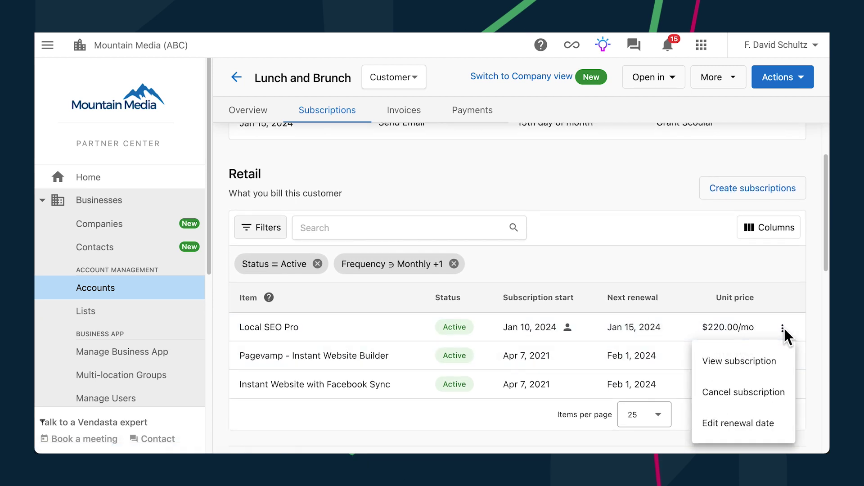
{"action": "left_click", "coordinate": [734, 363]}
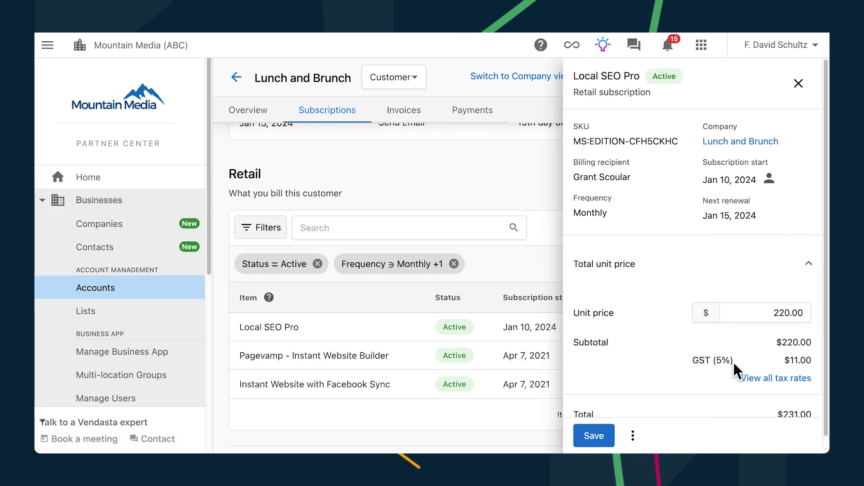
{"action": "left_click", "coordinate": [779, 313]}
{"action": "key", "text": "BackSpace"}
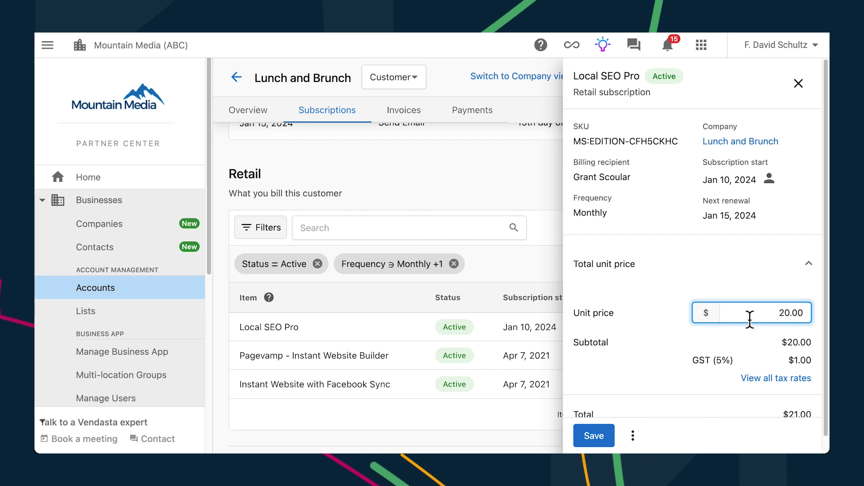
{"action": "left_click", "coordinate": [590, 437]}
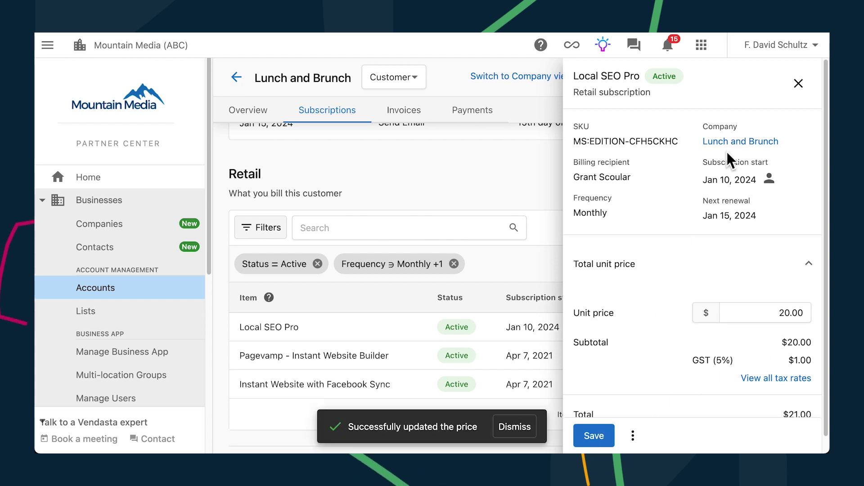
{"action": "left_click", "coordinate": [798, 84]}
Open the Local SEO Pro renewal date editor and leave the date unchanged
{"action": "left_click", "coordinate": [782, 328]}
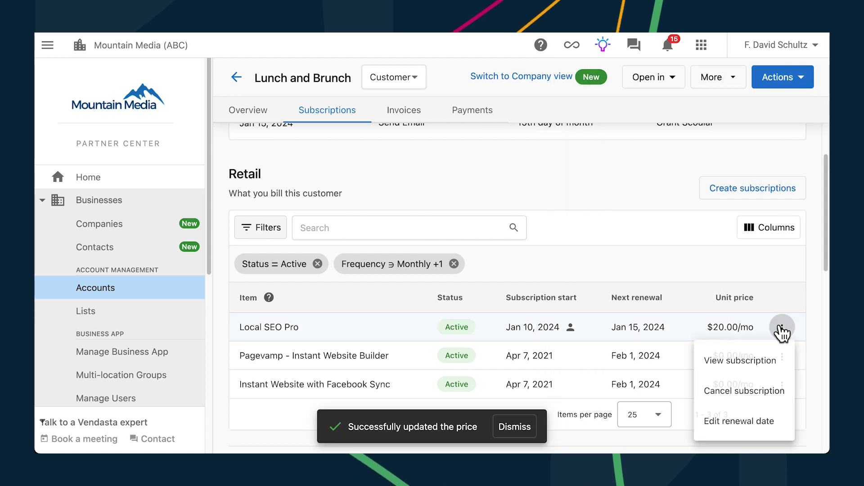
{"action": "left_click", "coordinate": [712, 425]}
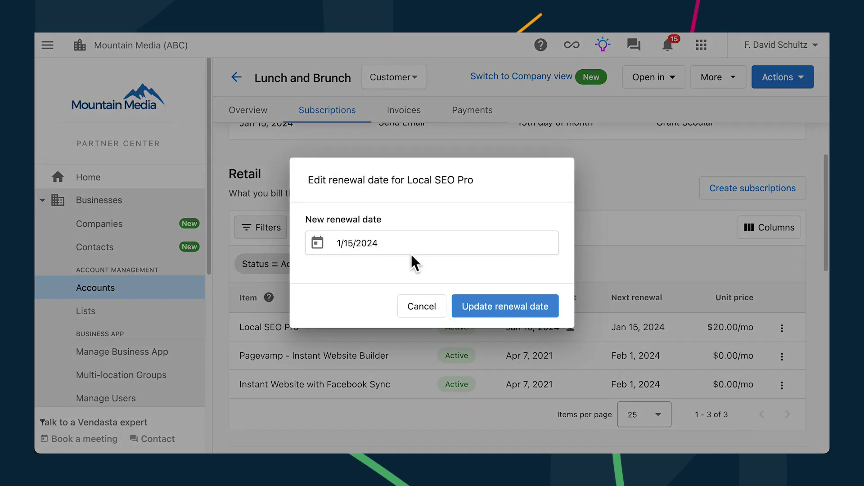
{"action": "left_click", "coordinate": [421, 311]}
{"action": "scroll", "coordinate": [628, 256], "scroll_direction": "up", "scroll_amount": 2}
{"action": "scroll", "coordinate": [628, 258], "scroll_direction": "up", "scroll_amount": 1}
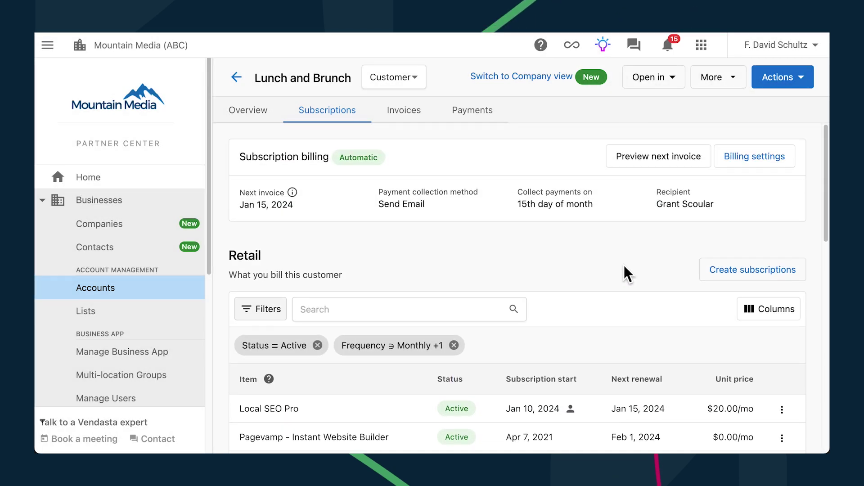
Preview Lunch and Brunch's next invoice, totaling $21.00 including GST
{"action": "left_click", "coordinate": [671, 160]}
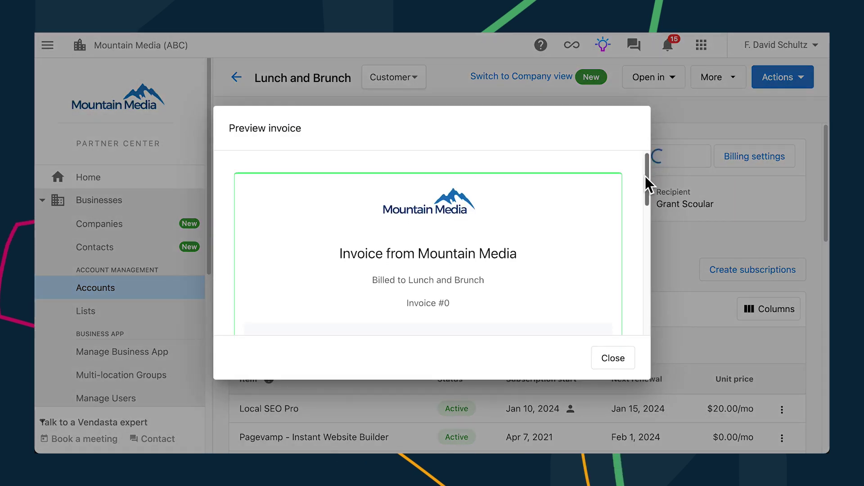
{"action": "left_click_drag", "start_coordinate": [645, 176], "coordinate": [644, 285]}
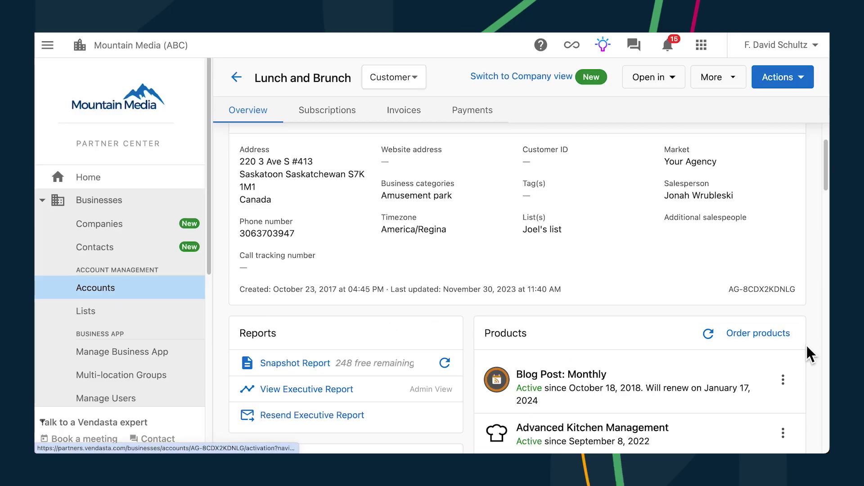
Order Inbox Pro at $75.00 retail, to be sent for customer review
{"action": "left_click", "coordinate": [758, 334]}
{"action": "scroll", "coordinate": [603, 225], "scroll_direction": "down", "scroll_amount": 5}
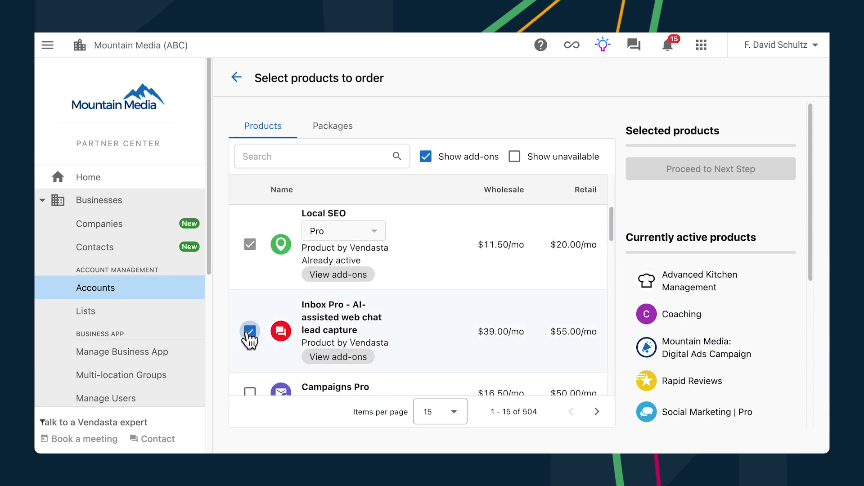
{"action": "left_click", "coordinate": [675, 218]}
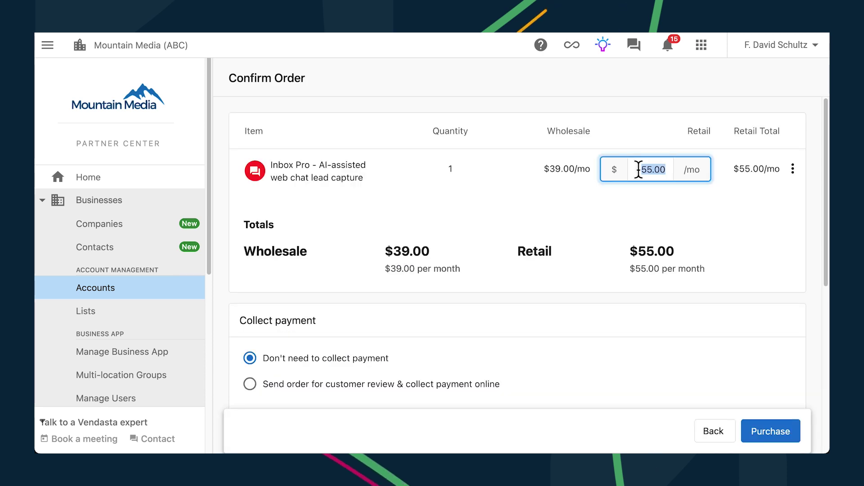
{"action": "type", "text": "75"}
{"action": "left_click", "coordinate": [704, 221]}
{"action": "scroll", "coordinate": [451, 306], "scroll_direction": "down", "scroll_amount": 1}
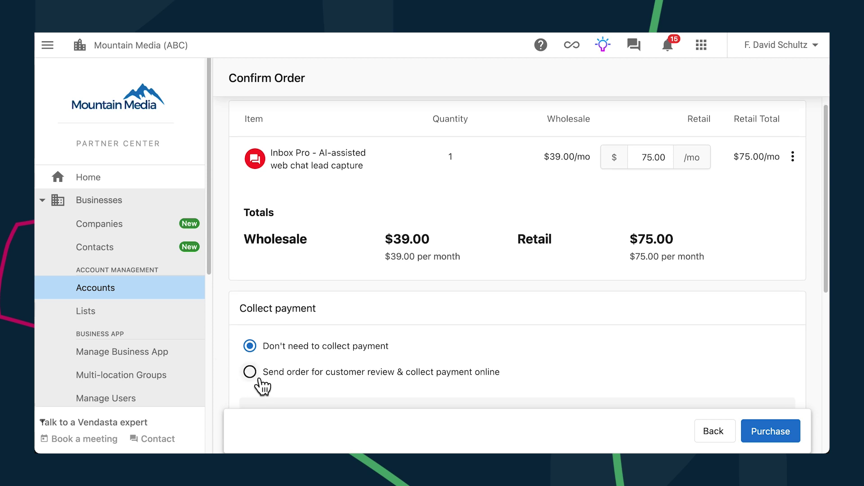
{"action": "left_click", "coordinate": [249, 371]}
Set the offer expiry to January 17, 2024 and keep January 10 activation
{"action": "scroll", "coordinate": [450, 351], "scroll_direction": "down", "scroll_amount": 3}
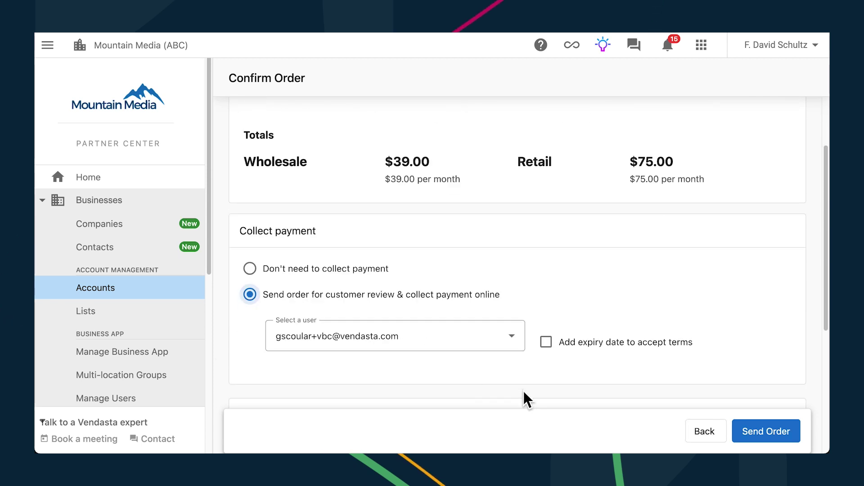
{"action": "left_click", "coordinate": [546, 342]}
{"action": "scroll", "coordinate": [531, 336], "scroll_direction": "down", "scroll_amount": 3}
{"action": "left_click", "coordinate": [512, 324]}
{"action": "left_click", "coordinate": [385, 212]}
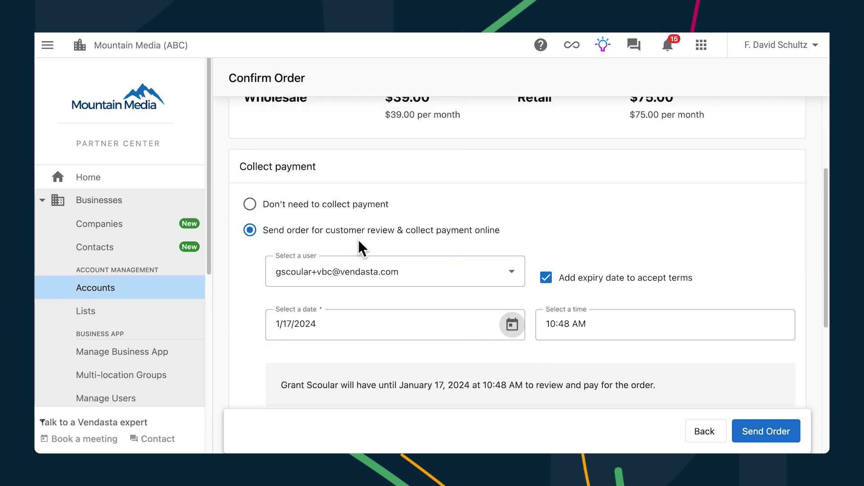
{"action": "scroll", "coordinate": [567, 351], "scroll_direction": "down", "scroll_amount": 1}
{"action": "scroll", "coordinate": [540, 338], "scroll_direction": "down", "scroll_amount": 4}
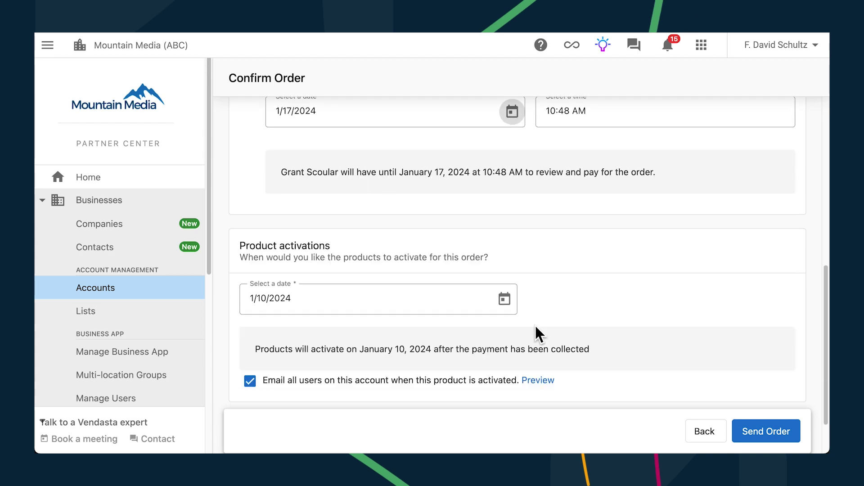
{"action": "left_click", "coordinate": [504, 299]}
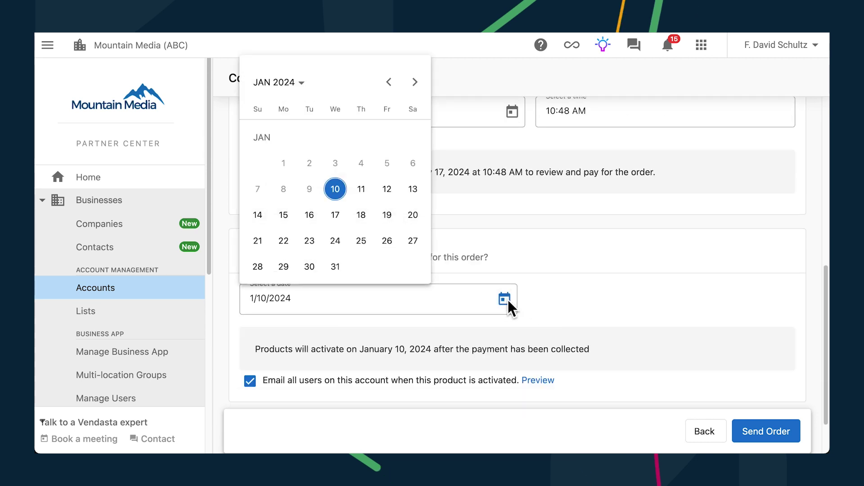
{"action": "left_click", "coordinate": [336, 189]}
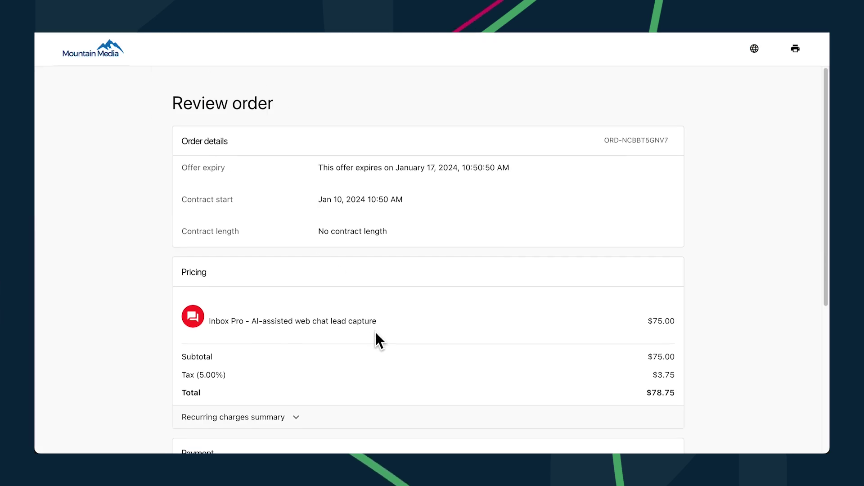
Accept the Terms of Service on the Inbox Pro checkout page
{"action": "scroll", "coordinate": [376, 332], "scroll_direction": "down", "scroll_amount": 1}
{"action": "scroll", "coordinate": [382, 331], "scroll_direction": "down", "scroll_amount": 2}
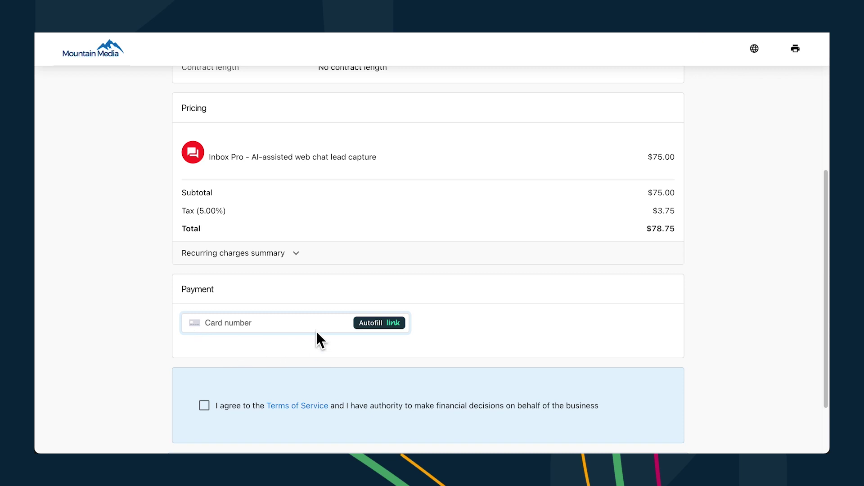
{"action": "left_click", "coordinate": [206, 406]}
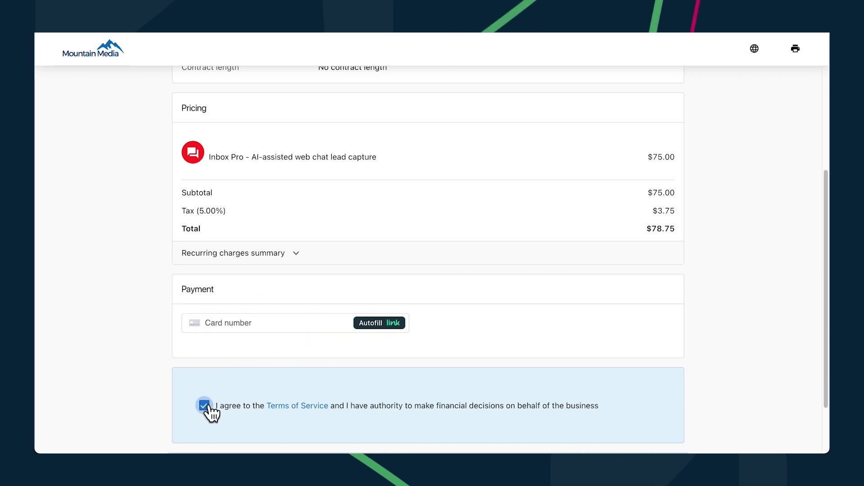
{"action": "scroll", "coordinate": [298, 373], "scroll_direction": "down", "scroll_amount": 1}
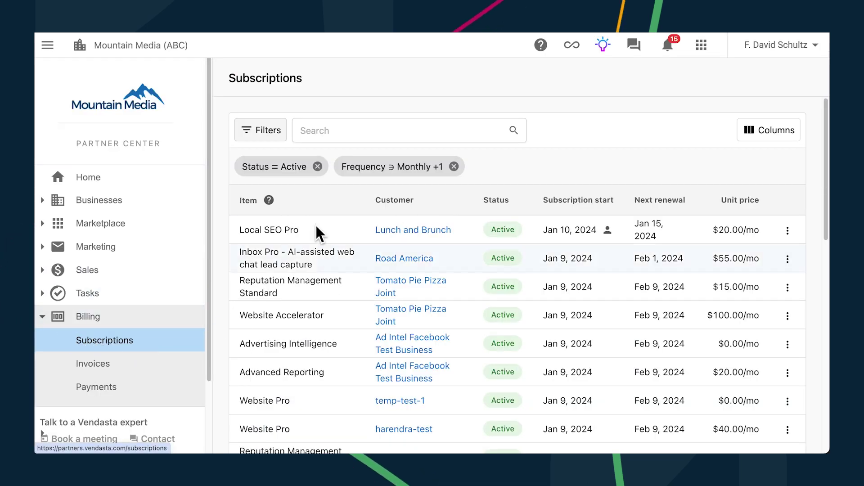
Filter subscriptions to monthly only and open Local SEO Pro's renewal date editor
{"action": "left_click", "coordinate": [264, 168]}
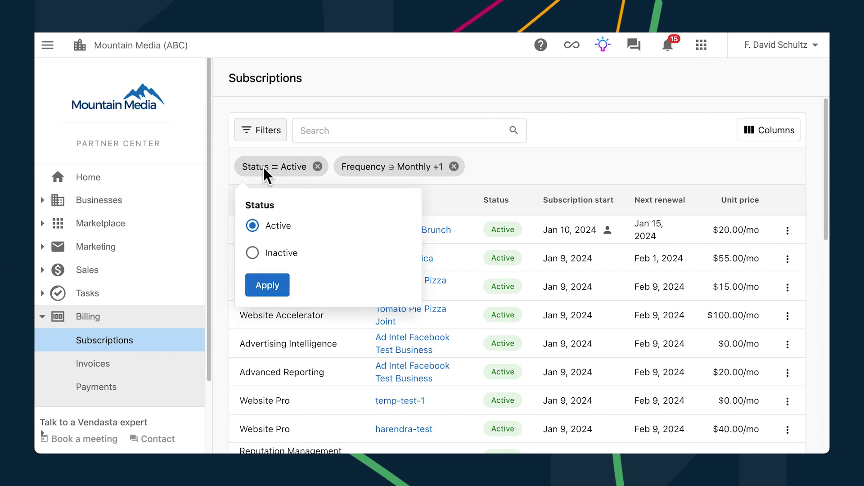
{"action": "left_click", "coordinate": [425, 175]}
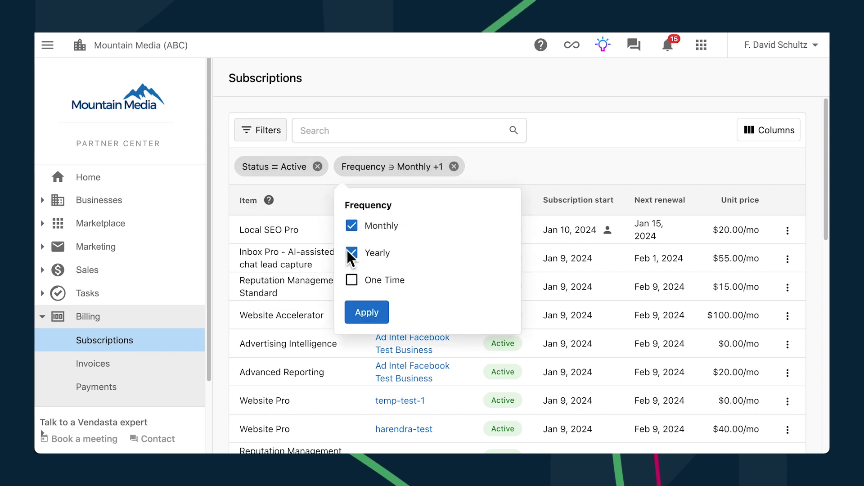
{"action": "left_click", "coordinate": [374, 314]}
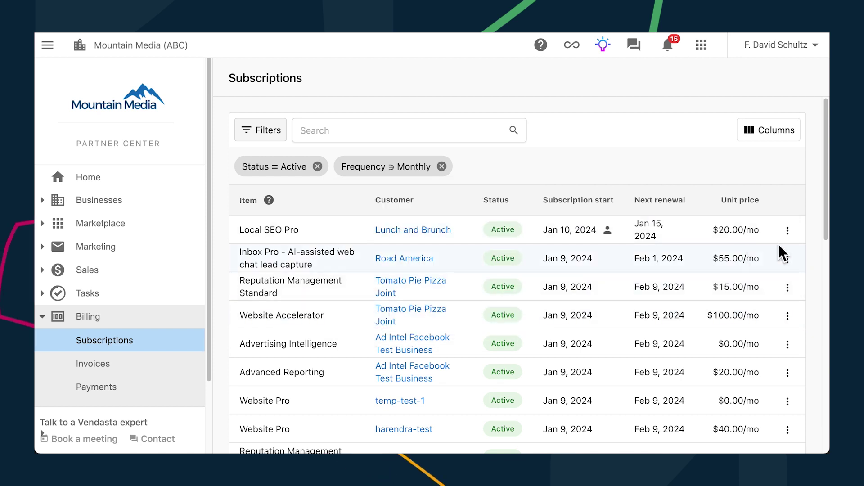
{"action": "left_click", "coordinate": [788, 233]}
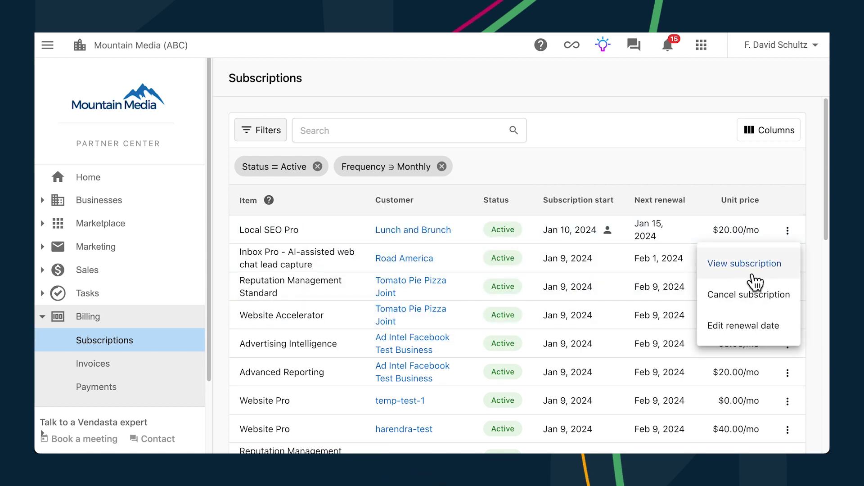
{"action": "left_click", "coordinate": [759, 333]}
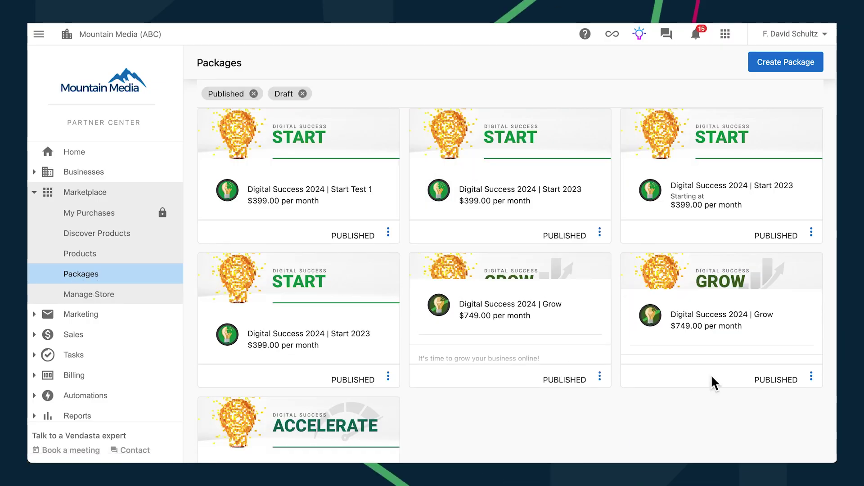
Add the Website product to the Digital Success 2024 | Grow package
{"action": "left_click", "coordinate": [811, 376]}
{"action": "left_click", "coordinate": [761, 214]}
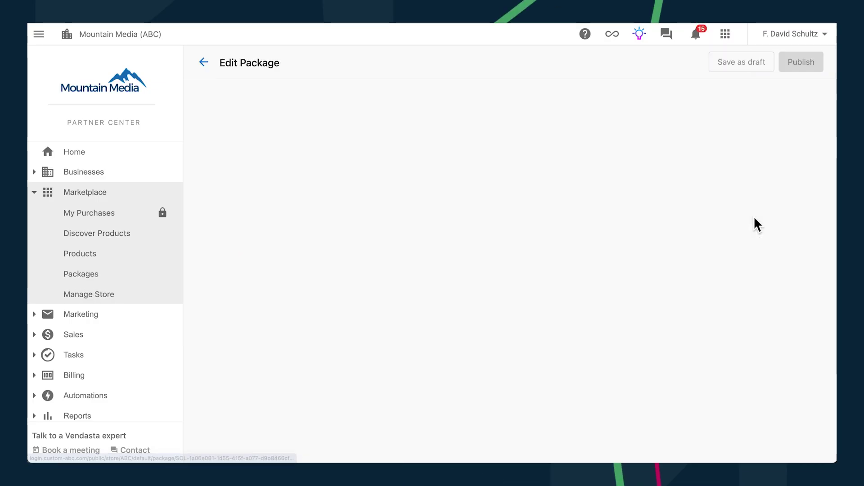
{"action": "scroll", "coordinate": [521, 278], "scroll_direction": "down", "scroll_amount": 5}
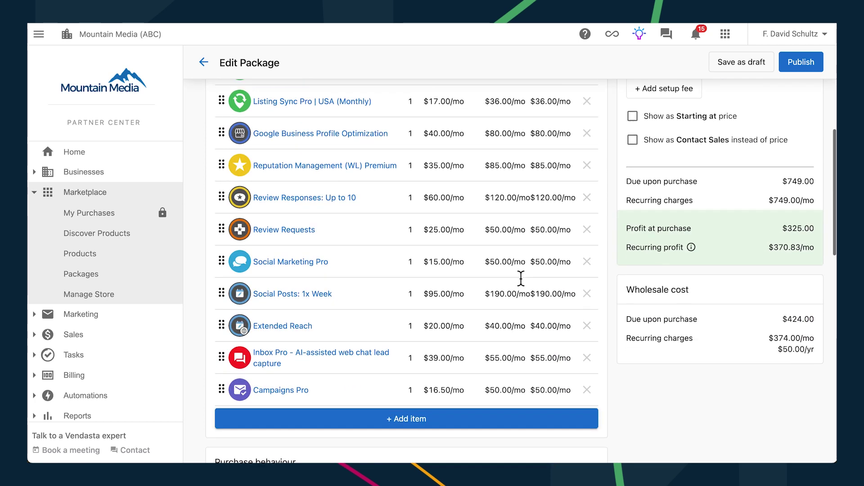
{"action": "left_click", "coordinate": [413, 418]}
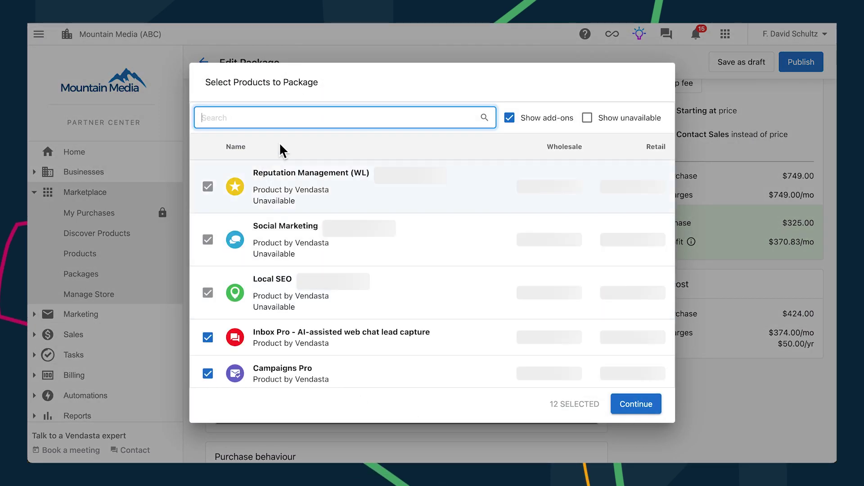
{"action": "type", "text": "website"}
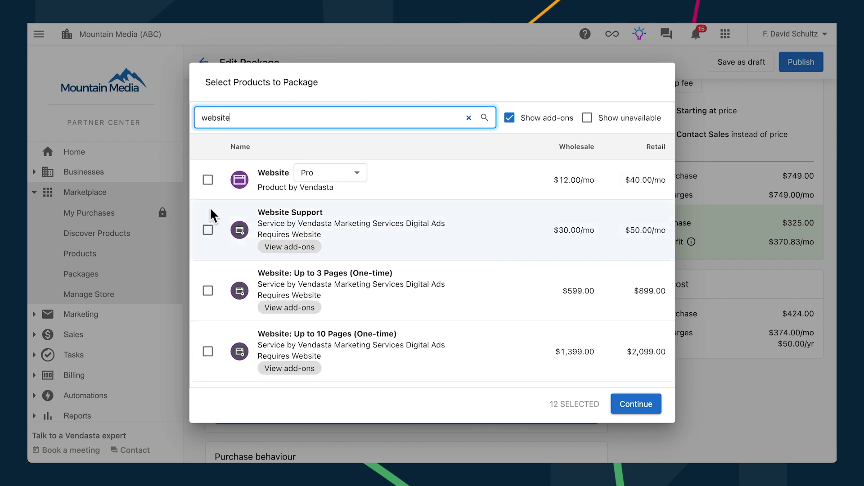
{"action": "left_click", "coordinate": [211, 182]}
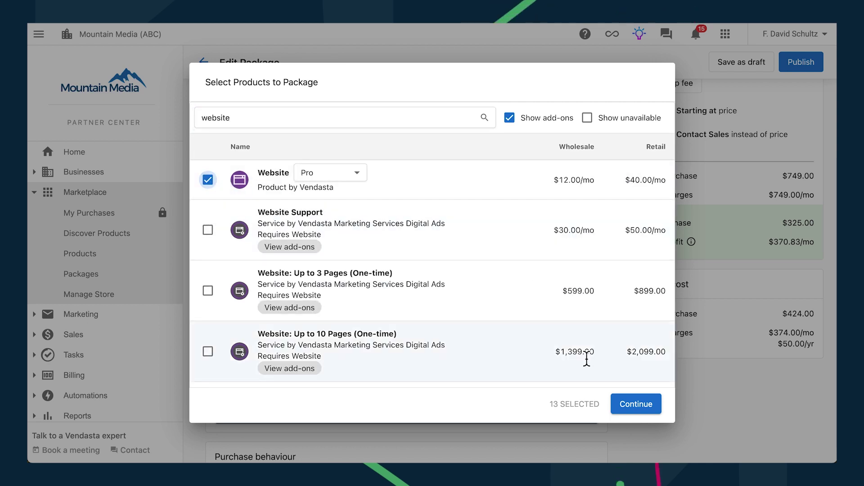
{"action": "left_click", "coordinate": [635, 405]}
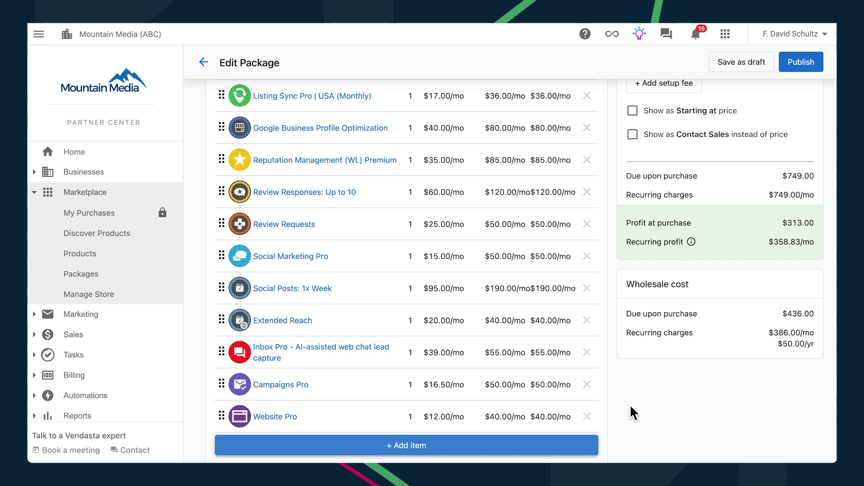
{"action": "scroll", "coordinate": [687, 302], "scroll_direction": "up", "scroll_amount": 5}
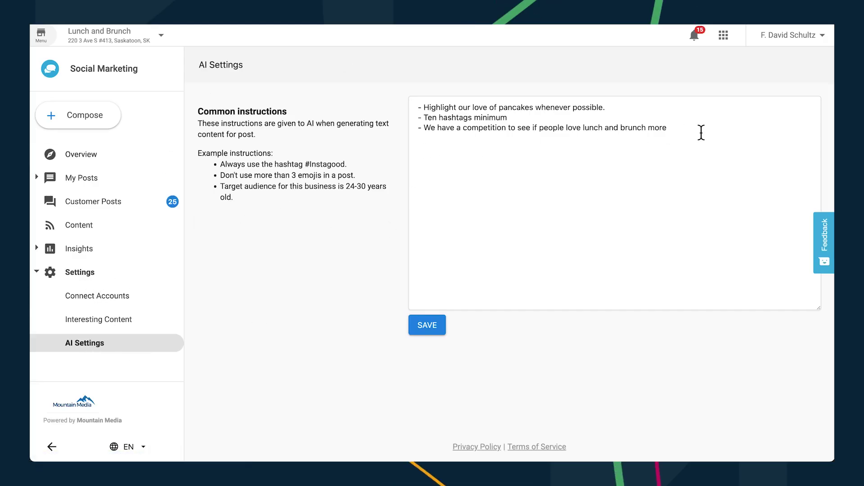
Start a new social post in the Compose window
{"action": "left_click", "coordinate": [106, 128]}
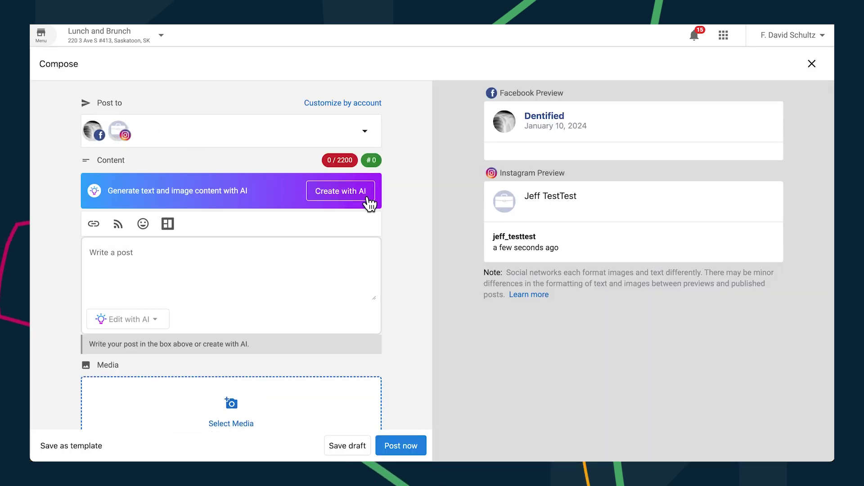
Generate AI text only for 'Our lunch special is roast beef sandwiches this Saturday'
{"action": "left_click", "coordinate": [368, 203]}
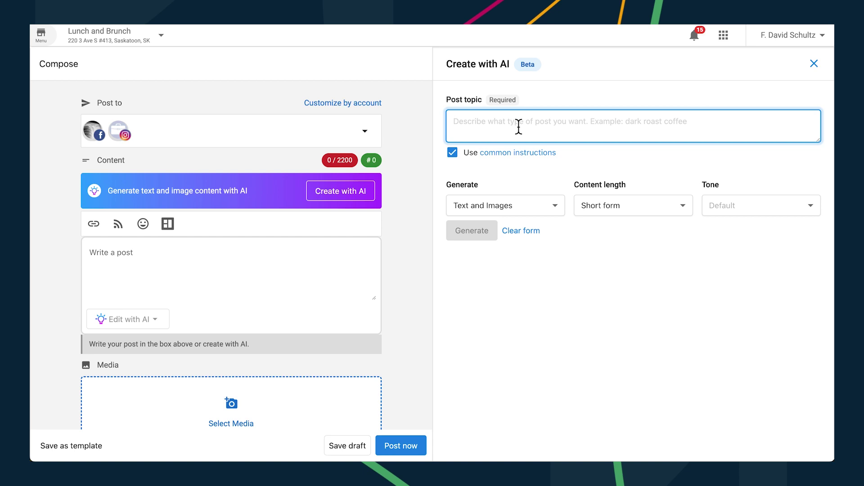
{"action": "type", "text": "Our lunch special is roast beef sandwiches this Saturday"}
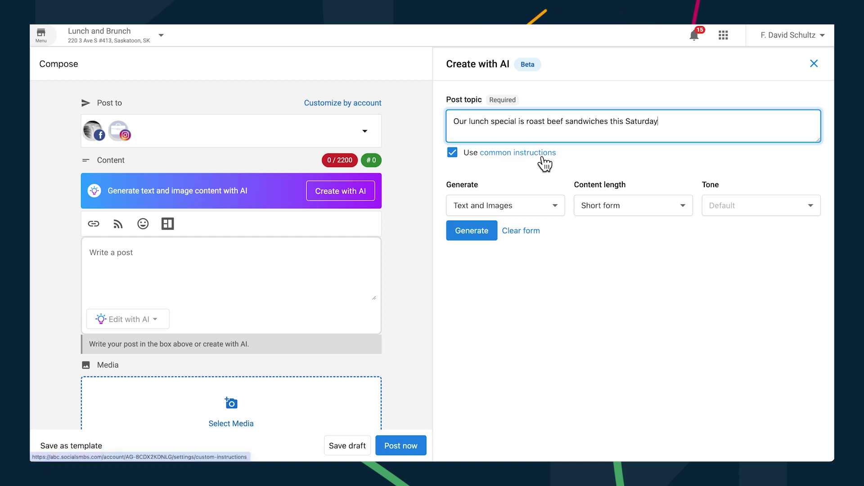
{"action": "left_click", "coordinate": [542, 216]}
{"action": "left_click", "coordinate": [531, 235]}
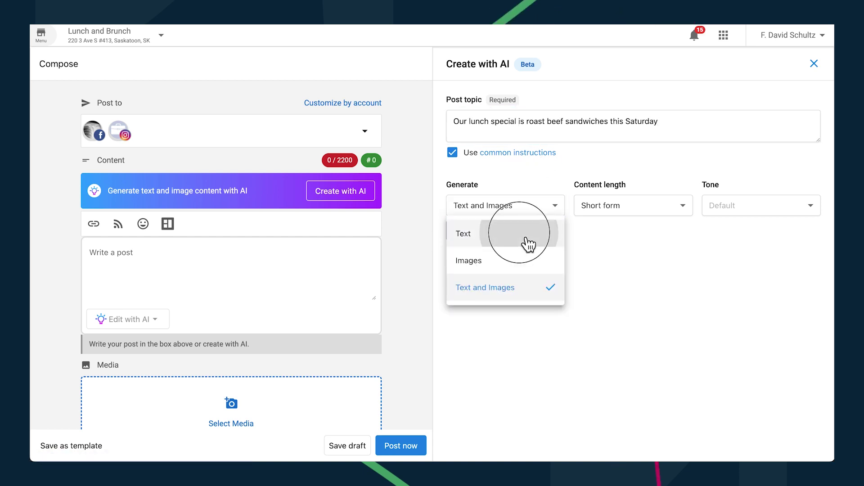
{"action": "left_click", "coordinate": [472, 230]}
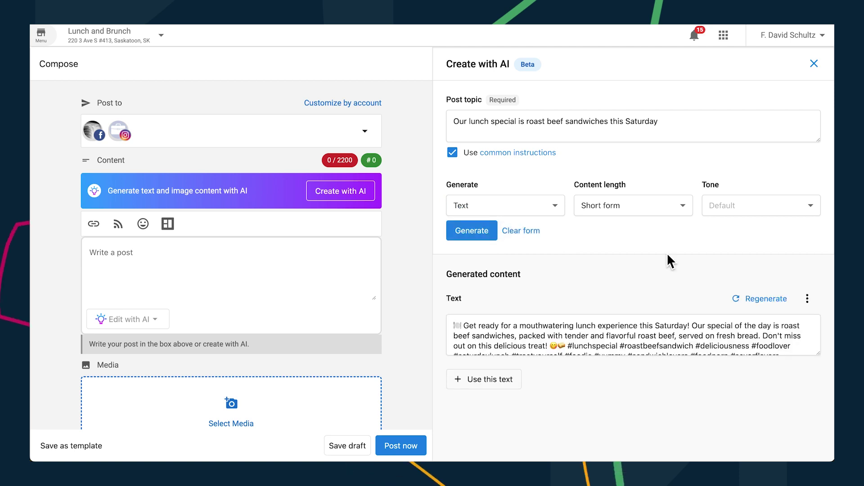
{"action": "left_click_drag", "start_coordinate": [825, 360], "coordinate": [816, 413]}
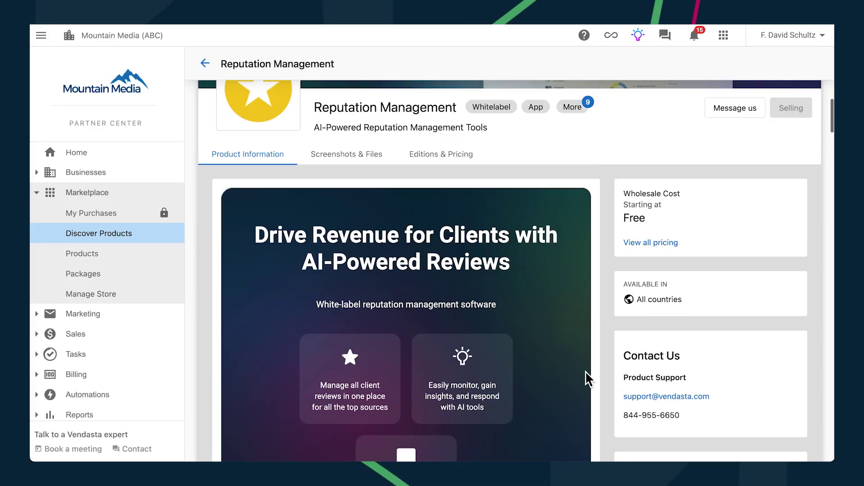
Load more Reputation Management add-ons until Spain - SMS 50 appears, then open its listing
{"action": "scroll", "coordinate": [587, 378], "scroll_direction": "down", "scroll_amount": 5}
{"action": "scroll", "coordinate": [587, 378], "scroll_direction": "down", "scroll_amount": 4}
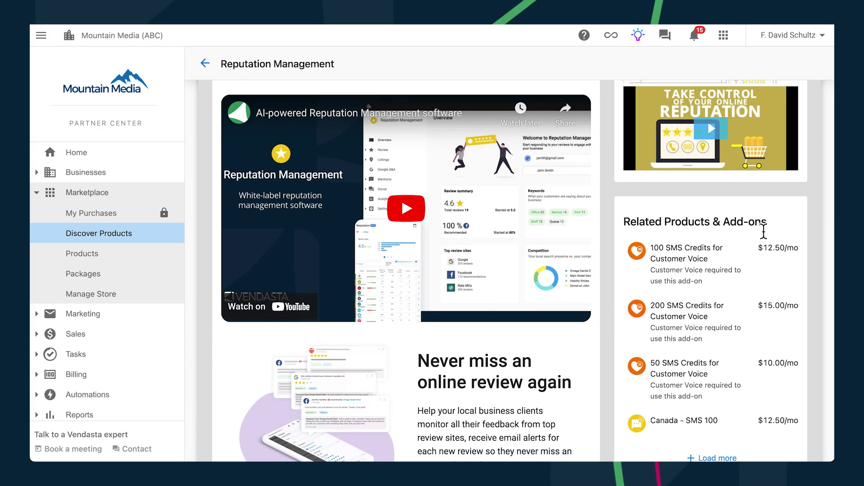
{"action": "scroll", "coordinate": [764, 231], "scroll_direction": "down", "scroll_amount": 2}
{"action": "left_click", "coordinate": [716, 372]}
{"action": "scroll", "coordinate": [712, 367], "scroll_direction": "down", "scroll_amount": 4}
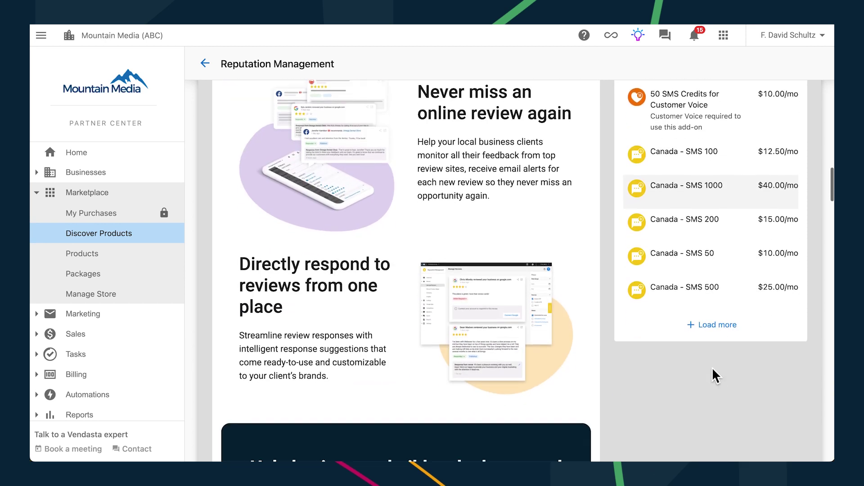
{"action": "left_click", "coordinate": [716, 311]}
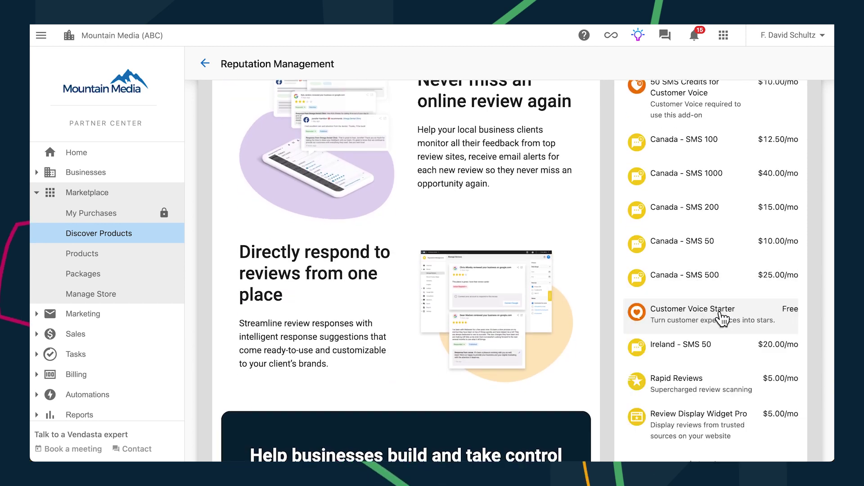
{"action": "scroll", "coordinate": [691, 295], "scroll_direction": "down", "scroll_amount": 2}
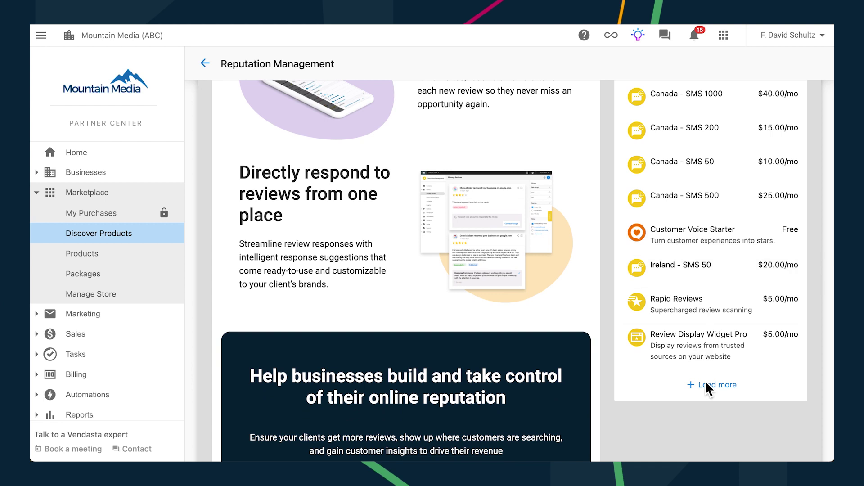
{"action": "left_click", "coordinate": [725, 387]}
{"action": "scroll", "coordinate": [734, 378], "scroll_direction": "down", "scroll_amount": 1}
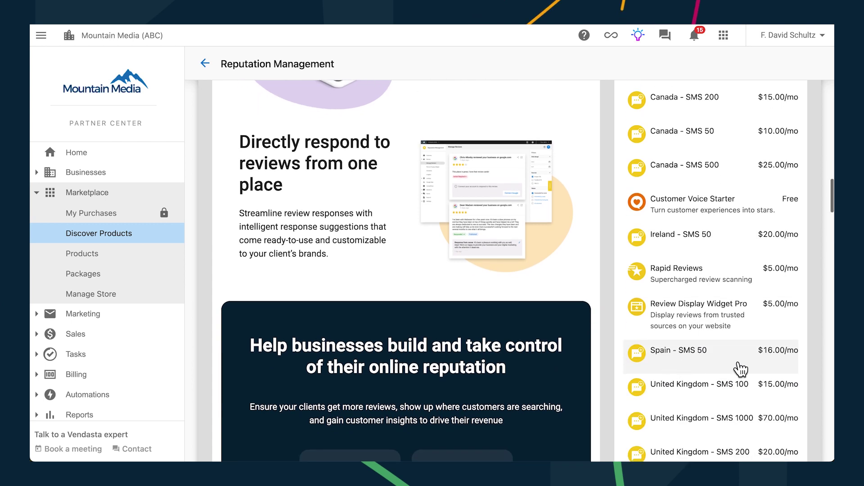
{"action": "left_click", "coordinate": [716, 362]}
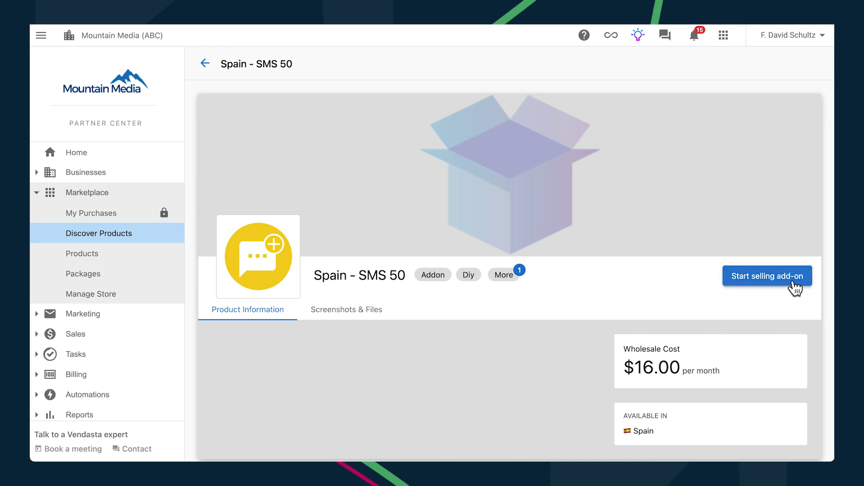
Start selling the Spain - SMS 50 add-on and confirm adding it to the store
{"action": "left_click", "coordinate": [790, 283]}
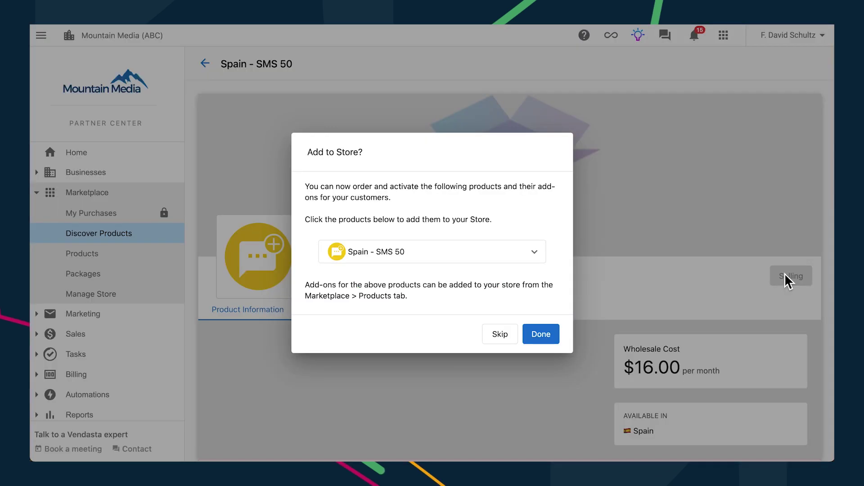
{"action": "left_click", "coordinate": [551, 341]}
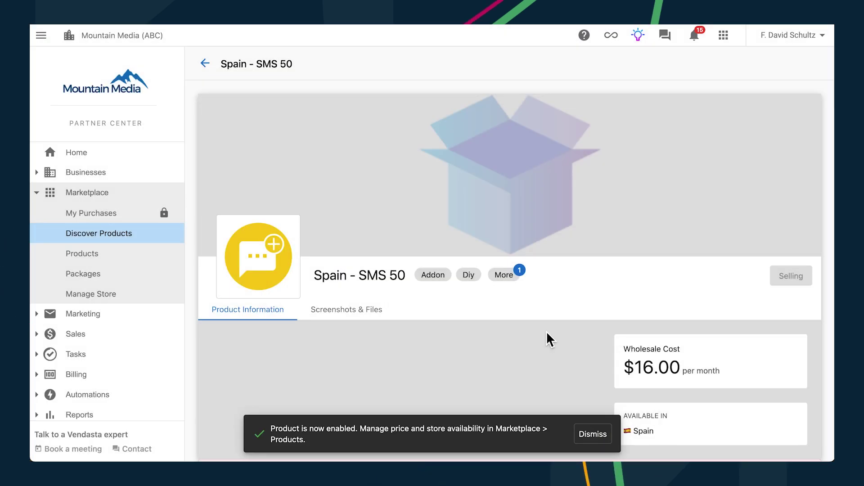